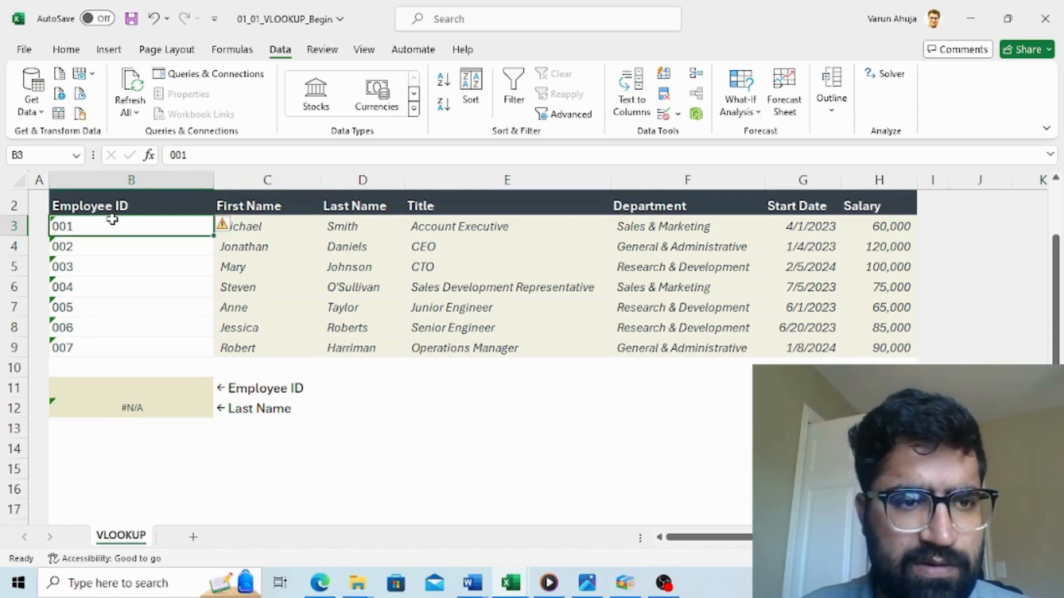
Examine the employee table's column headings, the Salary values and the Employee ID column
{"action": "key", "text": "Up"}
{"action": "key", "text": "Right"}
{"action": "key", "text": "Right"}
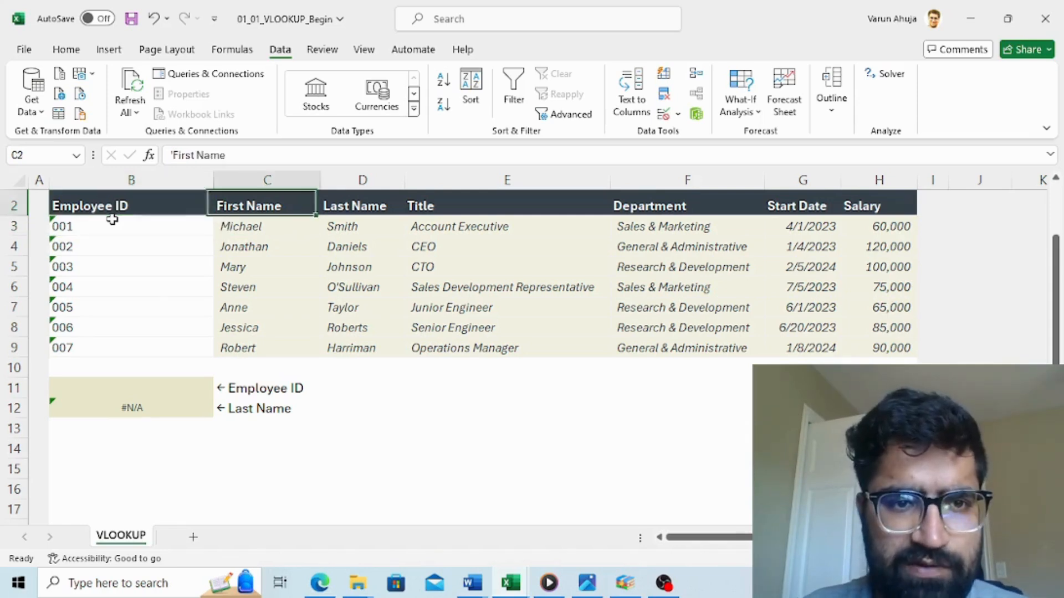
{"action": "key", "text": "Right"}
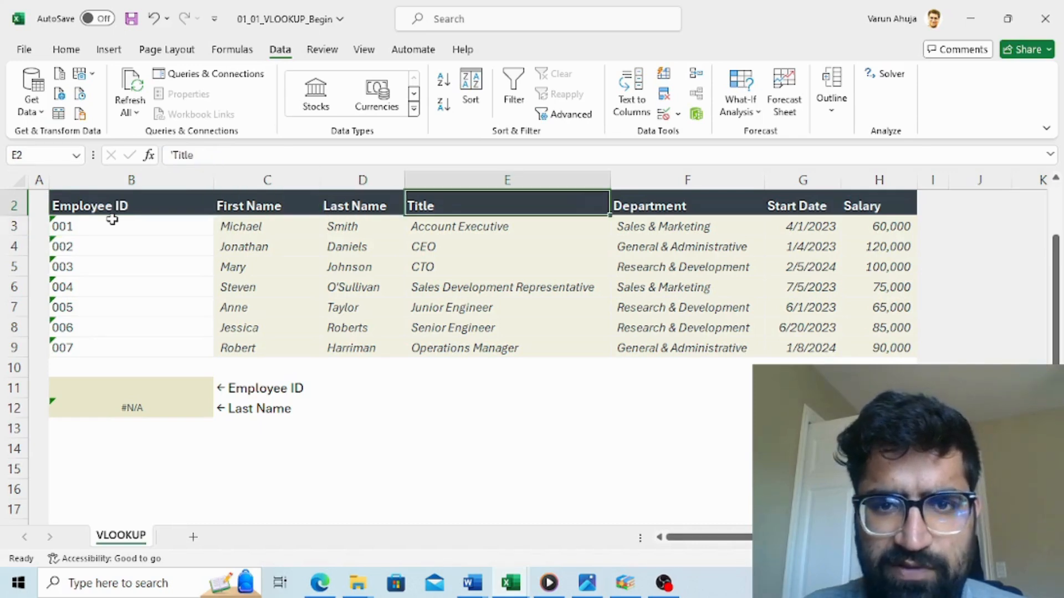
{"action": "key", "text": "Right"}
{"action": "key", "text": "Right"}
{"action": "key", "text": "Right"}
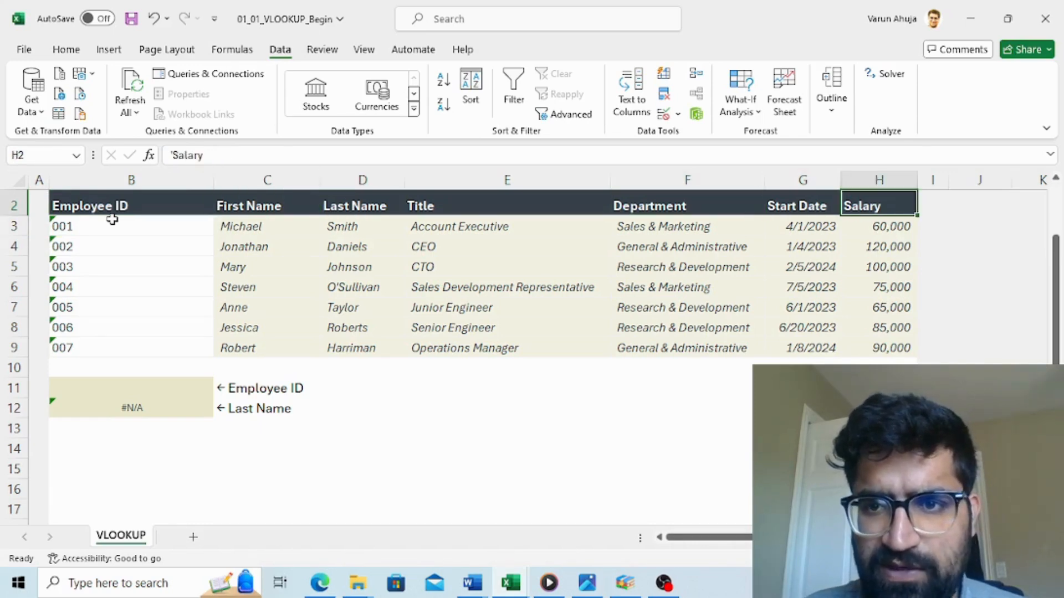
{"action": "key", "text": "Down"}
{"action": "key", "text": "Down"}
{"action": "key", "text": "Down"}
{"action": "key", "text": "Down"}
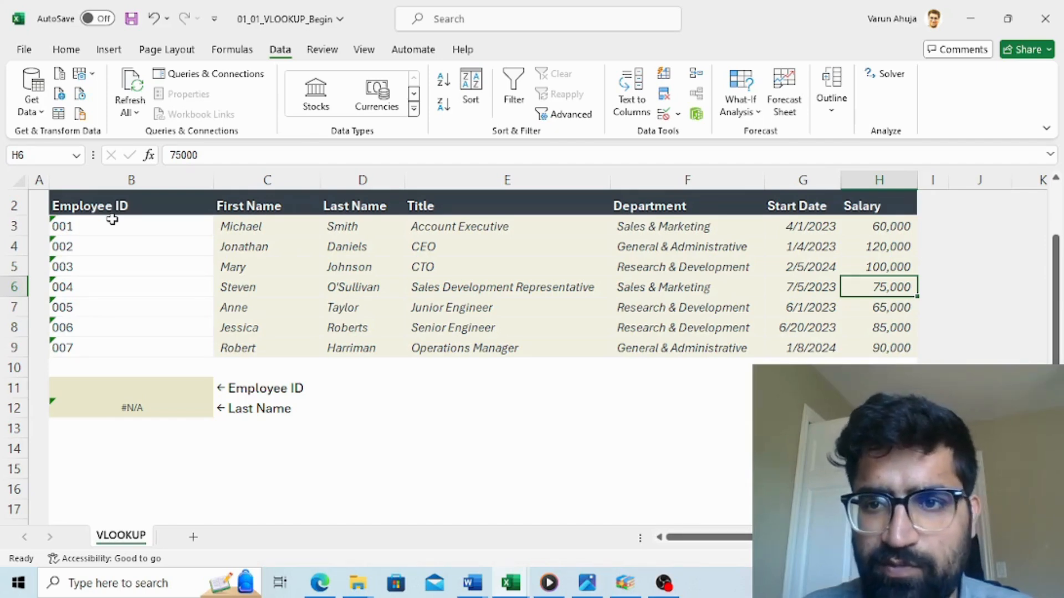
{"action": "key", "text": "Down"}
{"action": "key", "text": "Down"}
{"action": "key", "text": "Down"}
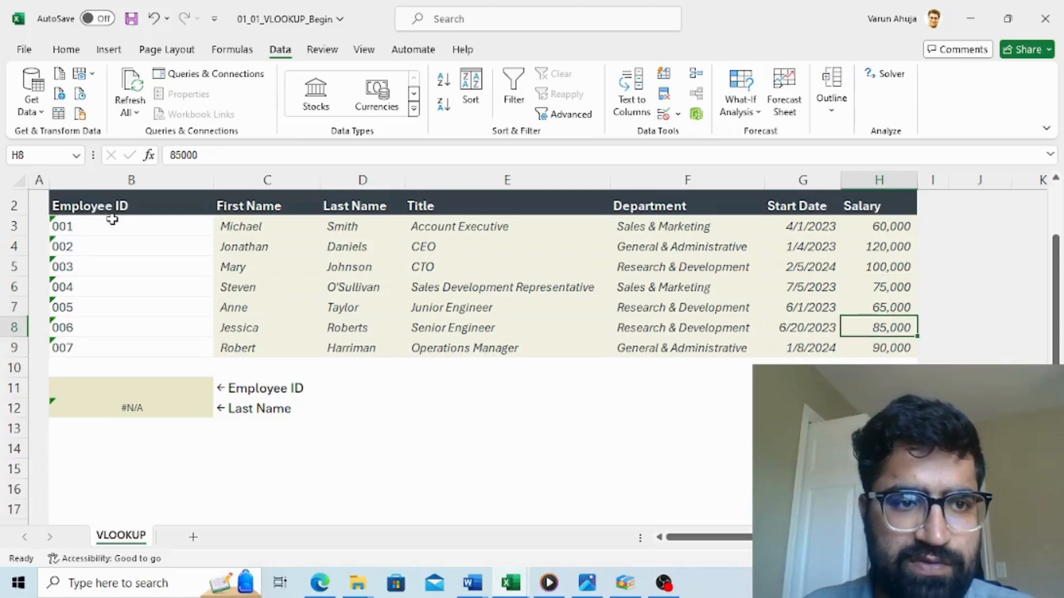
{"action": "key", "text": "Up"}
{"action": "key", "text": "Up"}
{"action": "key", "text": "Up"}
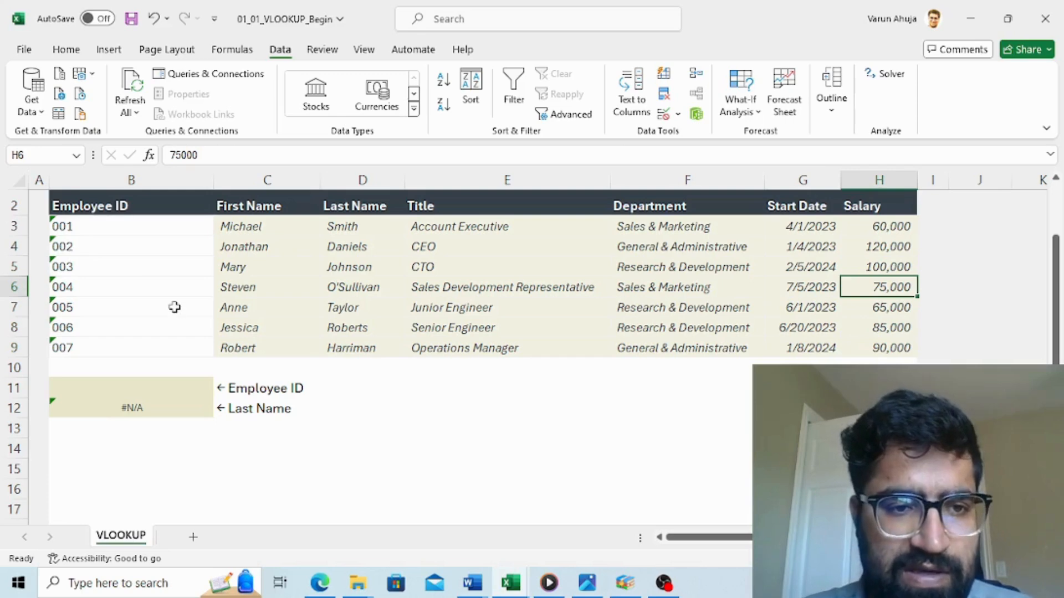
{"action": "left_click", "coordinate": [119, 222]}
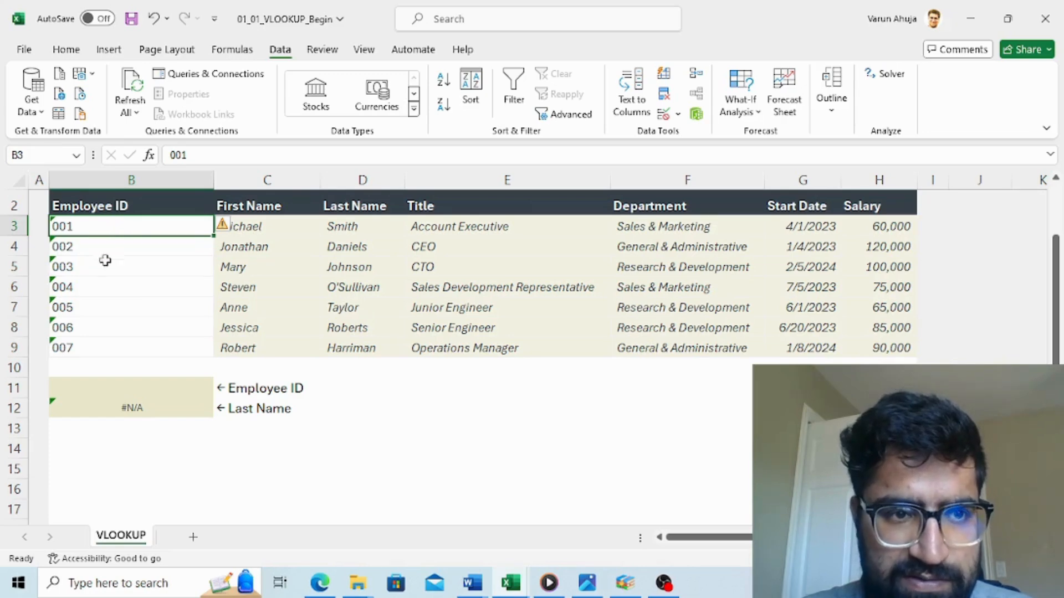
Start a data validation rule for the Employee ID lookup cell B11 and set its allowed type to List
{"action": "left_click", "coordinate": [186, 389]}
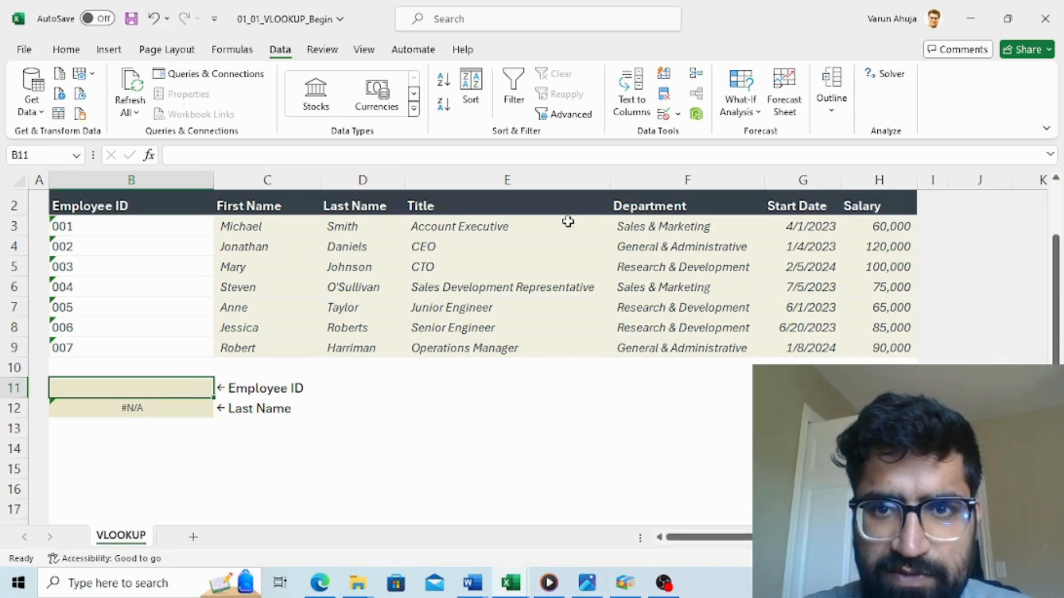
{"action": "left_click", "coordinate": [233, 49]}
{"action": "left_click", "coordinate": [278, 50]}
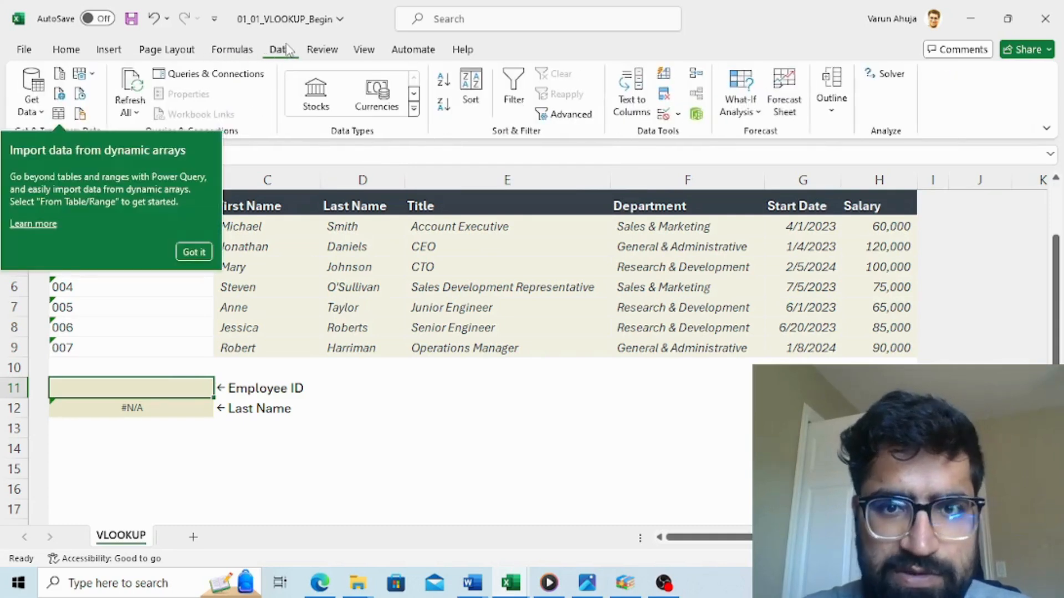
{"action": "left_click", "coordinate": [193, 252]}
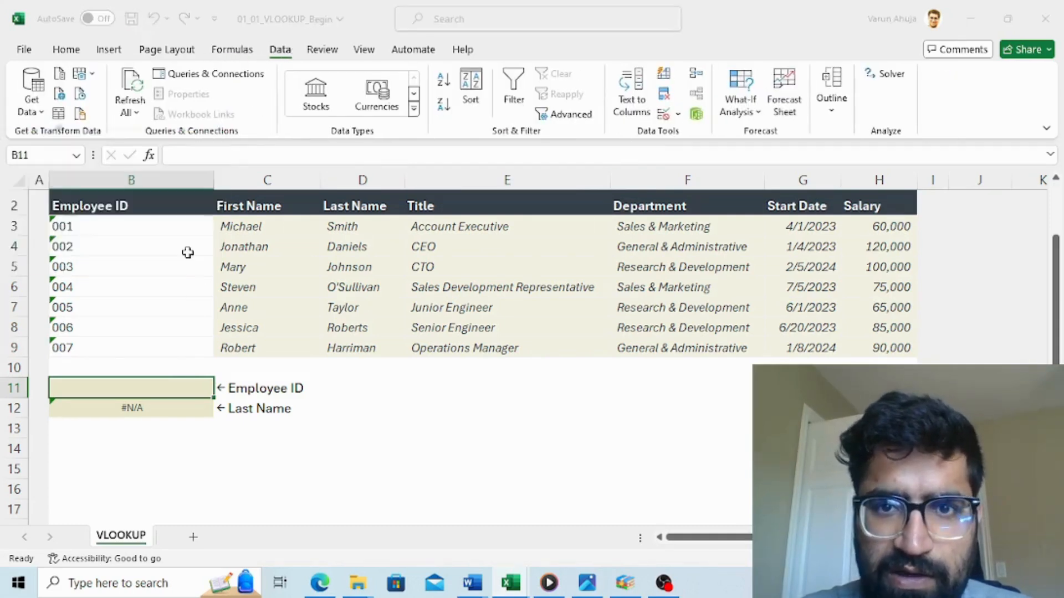
{"action": "left_click", "coordinate": [679, 114]}
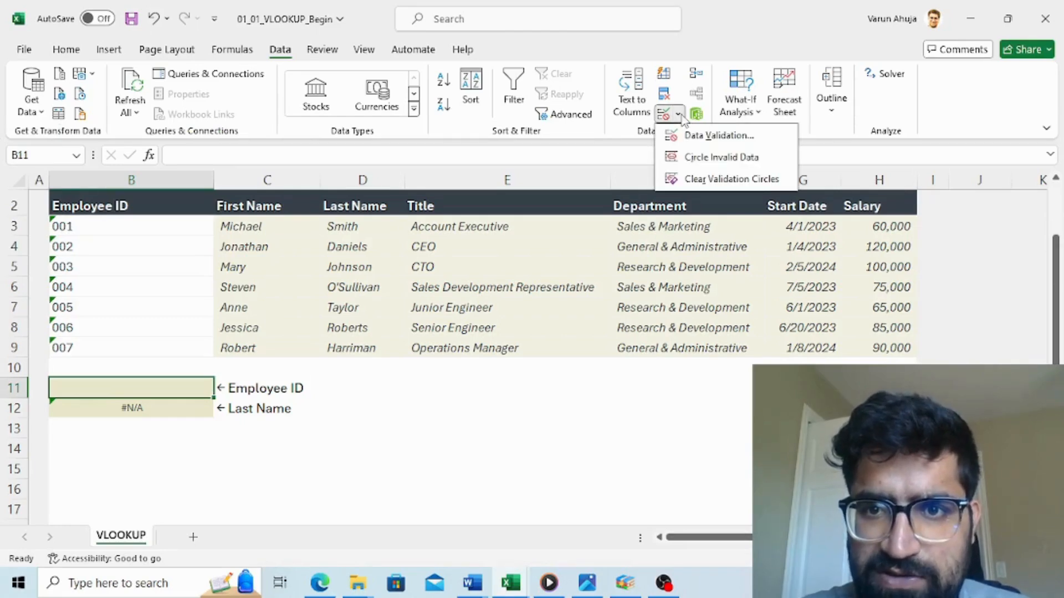
{"action": "left_click", "coordinate": [703, 139]}
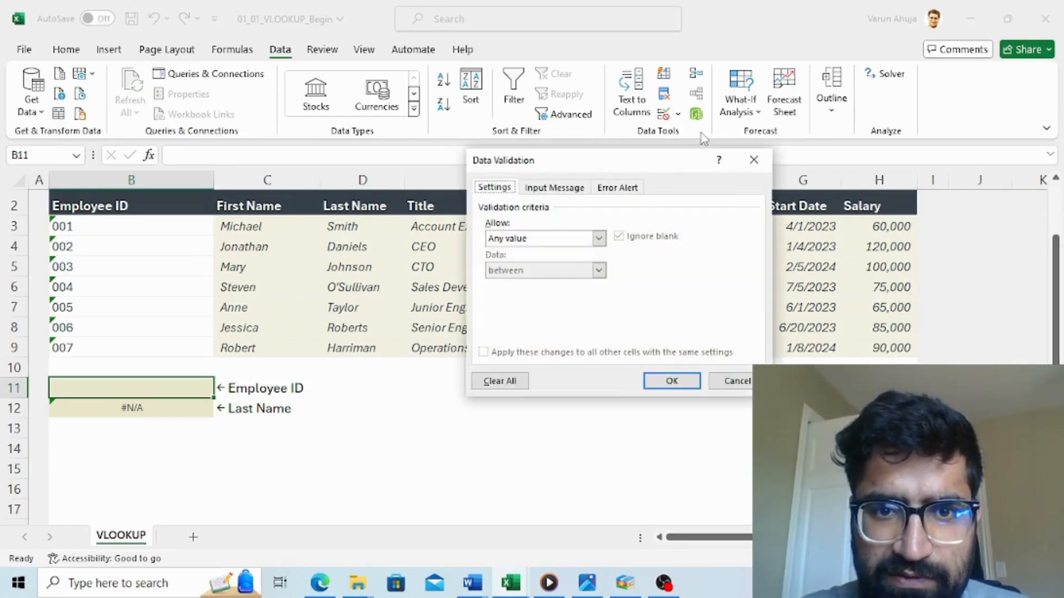
{"action": "left_click", "coordinate": [607, 244]}
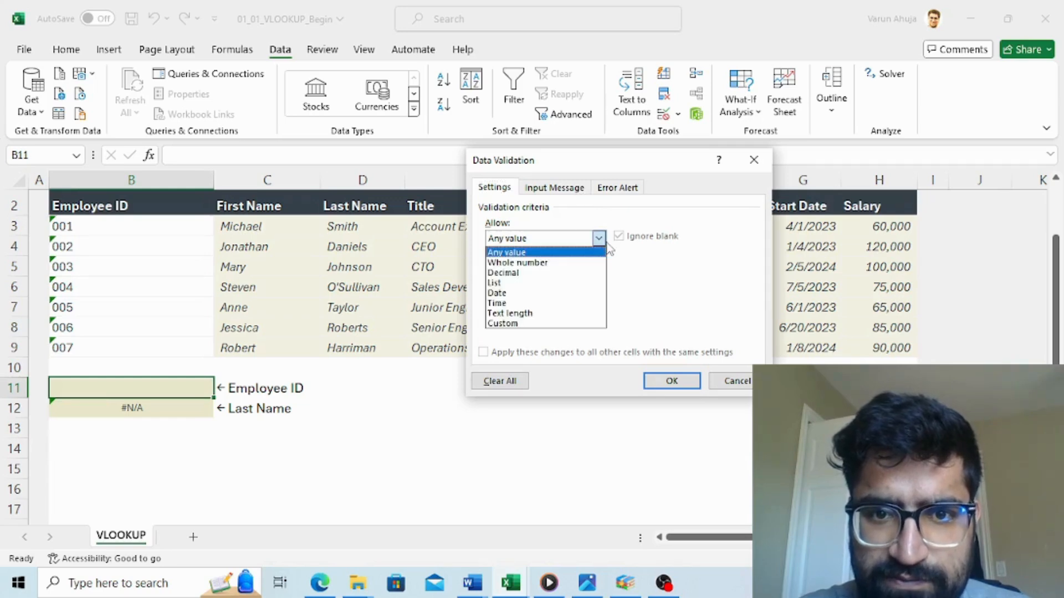
{"action": "left_click", "coordinate": [521, 284]}
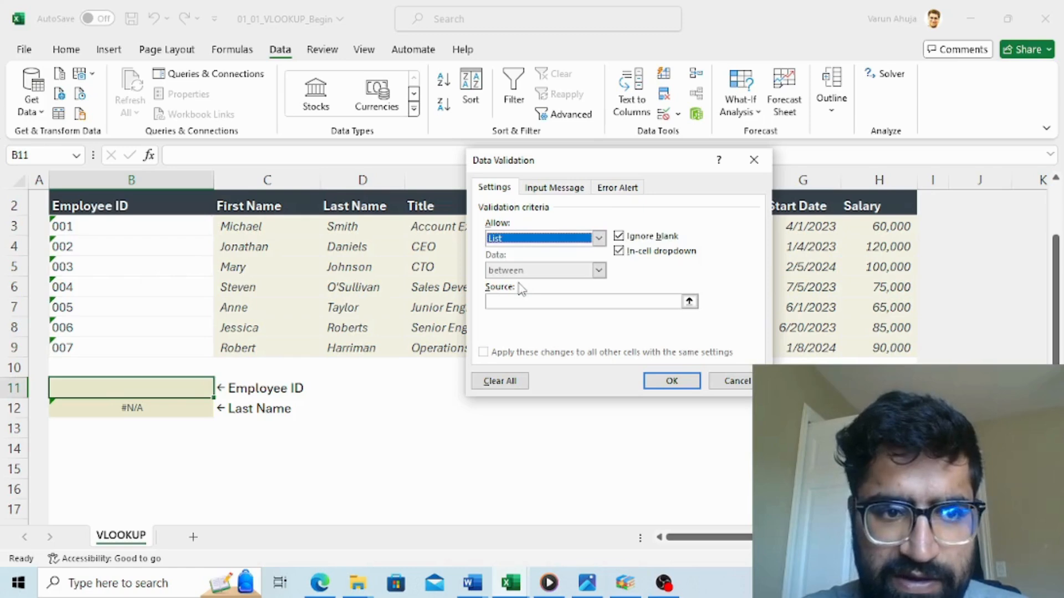
Use the employee IDs in $B$3:$B$9 as the list source and apply the validation to B11
{"action": "left_click", "coordinate": [556, 302]}
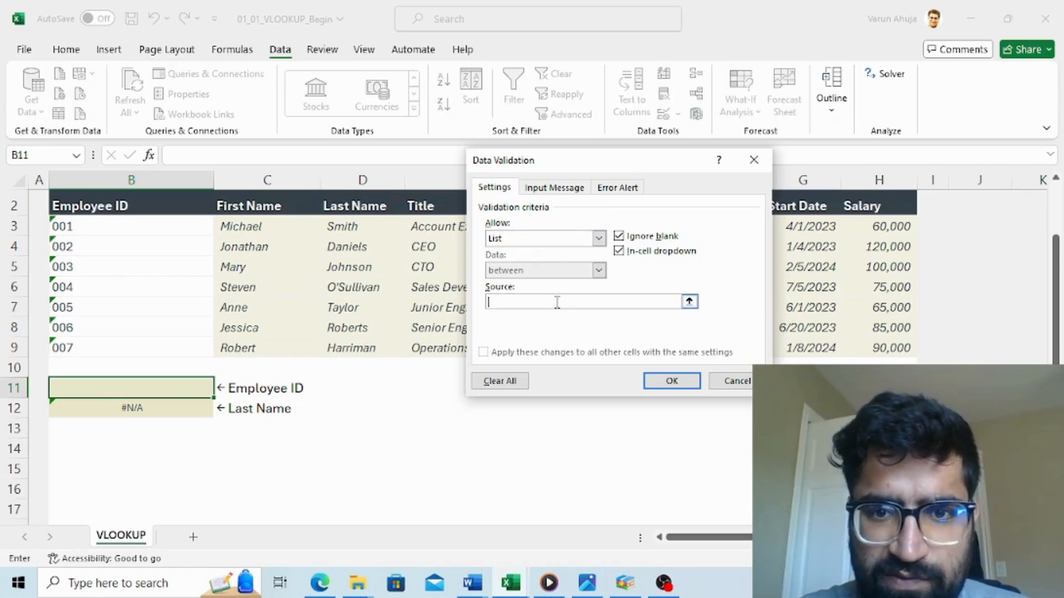
{"action": "left_click", "coordinate": [689, 301]}
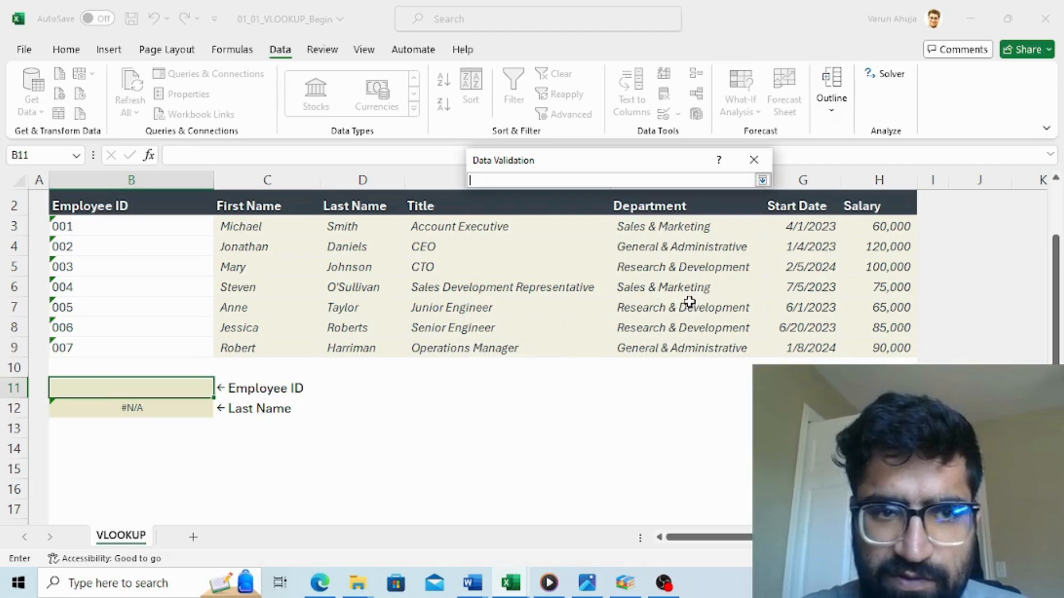
{"action": "left_click", "coordinate": [79, 228]}
{"action": "key", "text": "shift+Down"}
{"action": "key", "text": "shift+Down"}
{"action": "key", "text": "shift+Down"}
{"action": "key", "text": "shift+Down"}
{"action": "key", "text": "shift+Down"}
{"action": "key", "text": "shift+Down"}
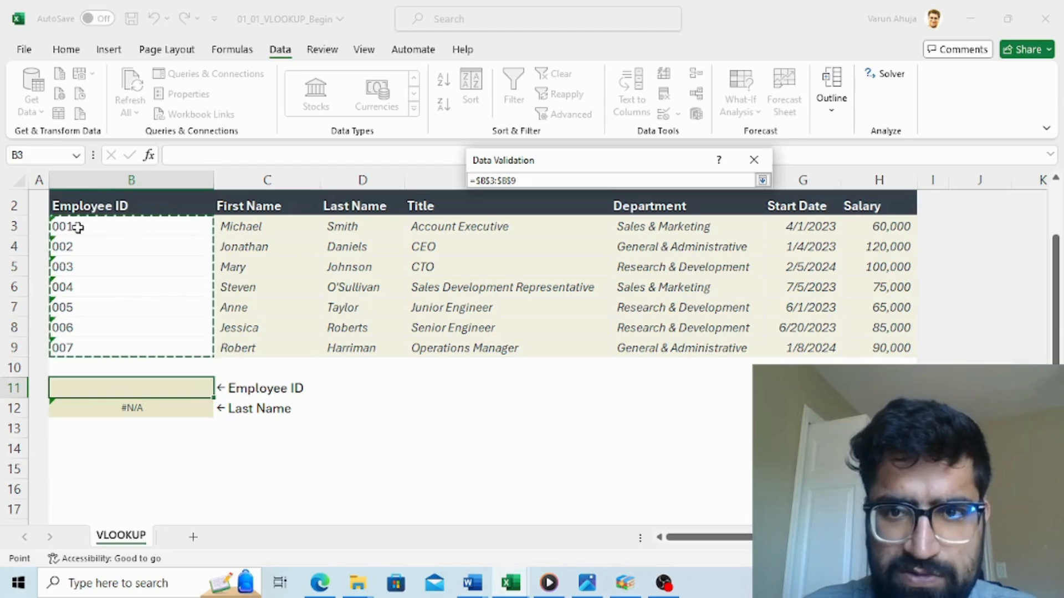
{"action": "key", "text": "Return"}
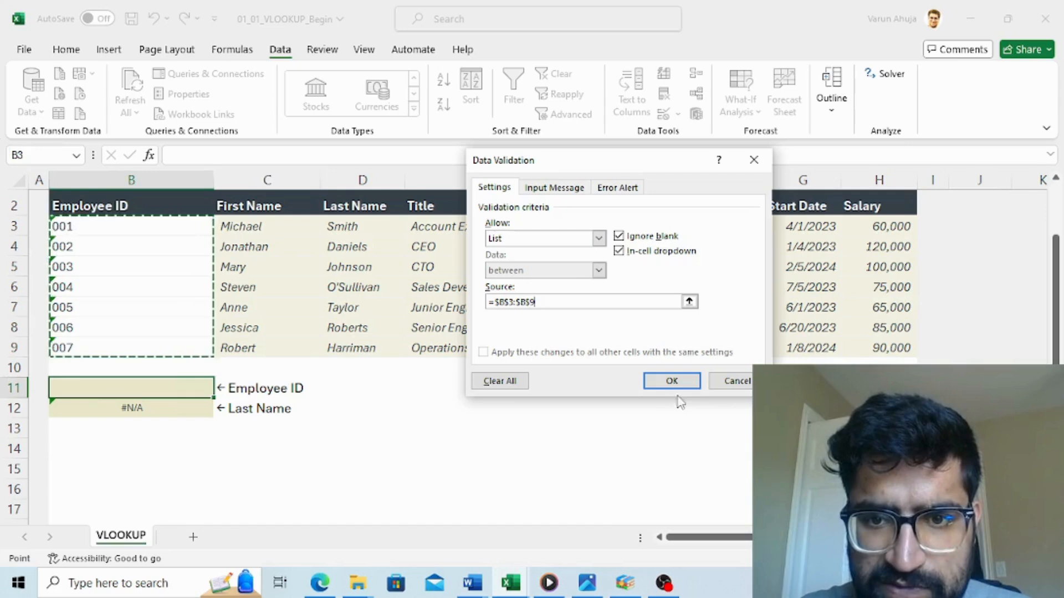
{"action": "left_click", "coordinate": [661, 384]}
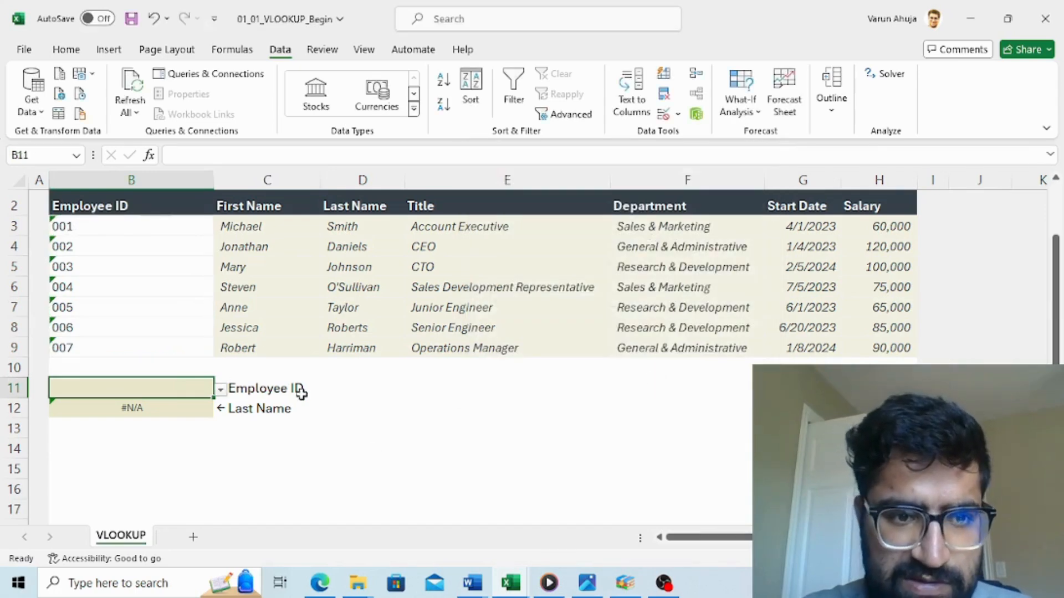
Test the dropdown in B11 by choosing the table's second employee ID, and finish with the fourth one
{"action": "left_click", "coordinate": [221, 395]}
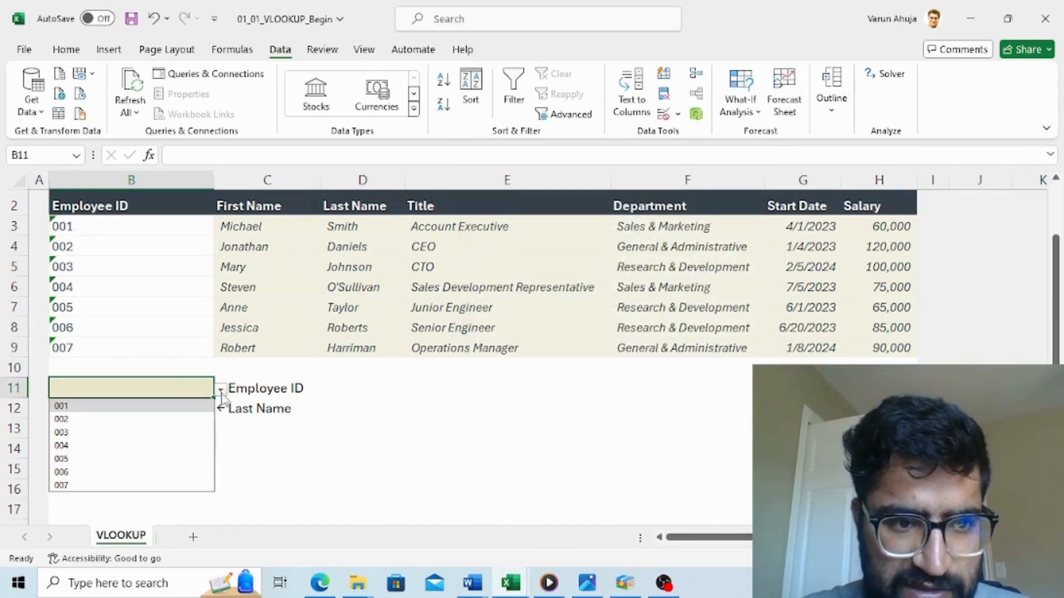
{"action": "left_click", "coordinate": [55, 424]}
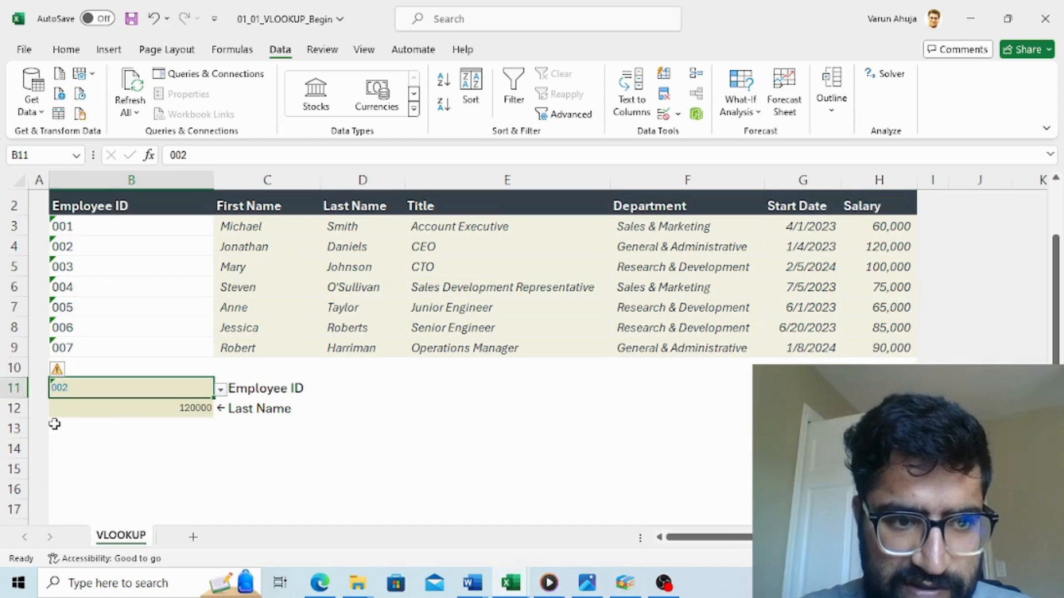
{"action": "left_click", "coordinate": [148, 411]}
{"action": "left_click", "coordinate": [147, 392]}
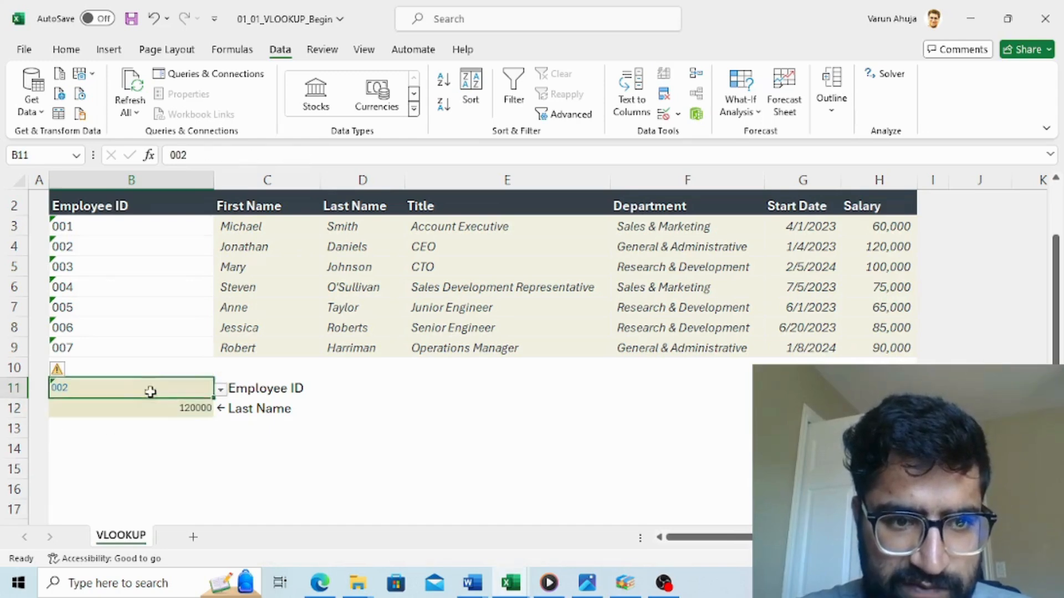
{"action": "left_click", "coordinate": [221, 394]}
{"action": "left_click", "coordinate": [110, 445]}
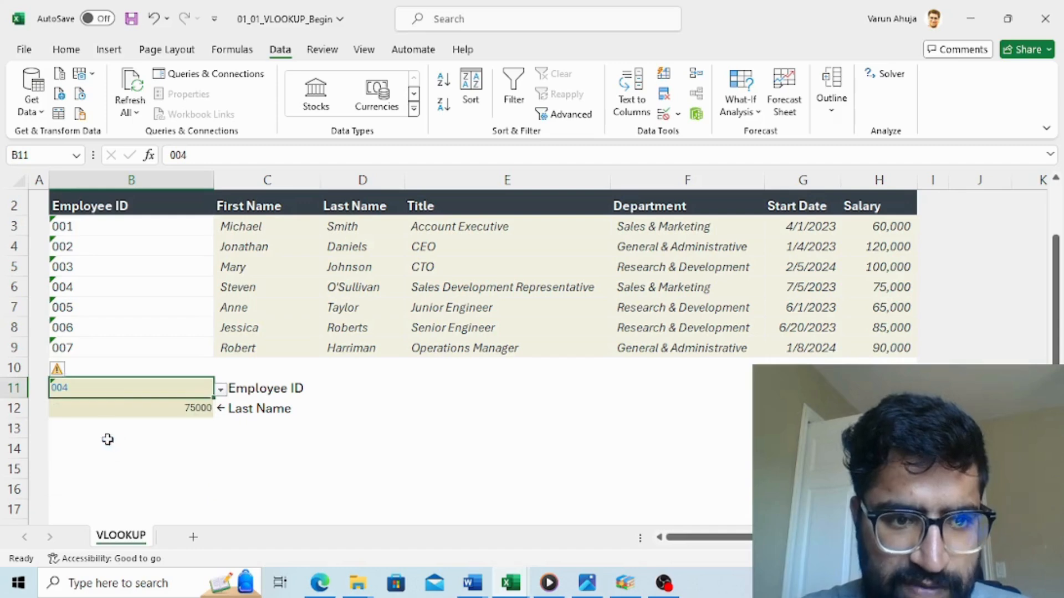
Clear the existing formula in B12 and begin a new VLOOKUP there with B11 as the lookup value
{"action": "left_click", "coordinate": [190, 415]}
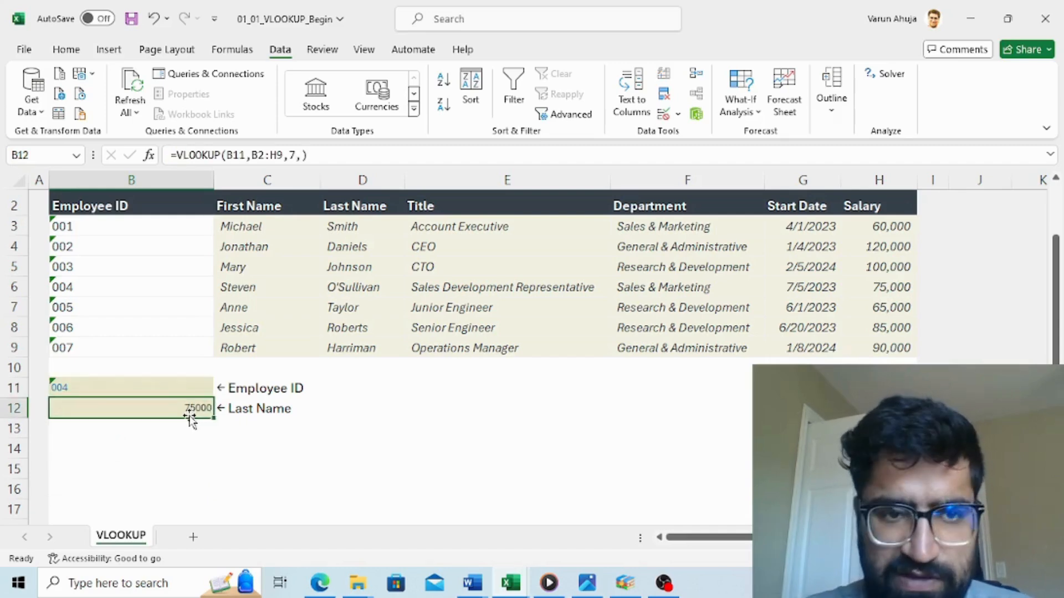
{"action": "key", "text": "Delete"}
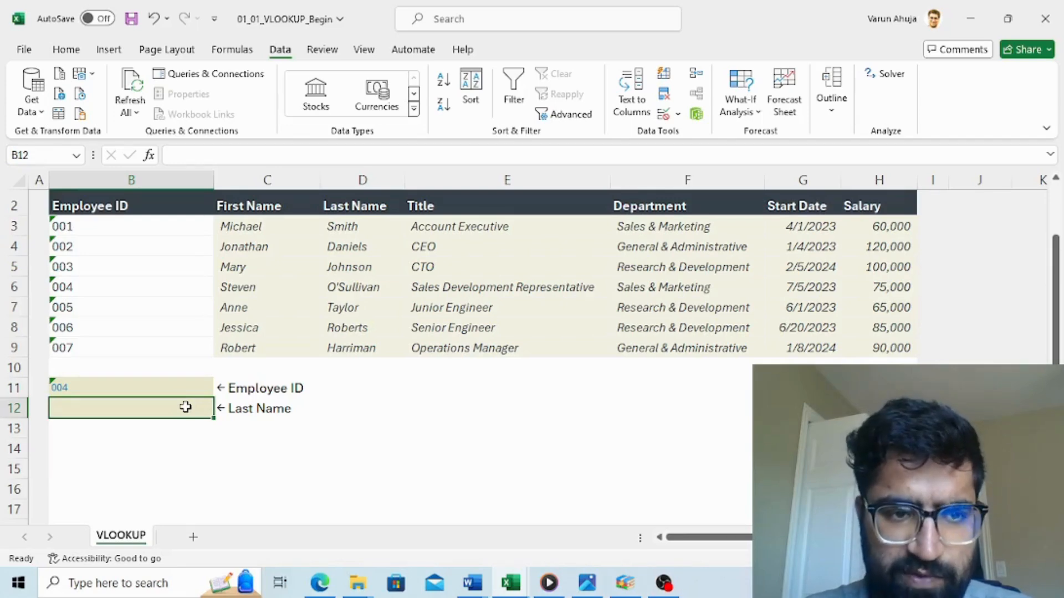
{"action": "type", "text": "="}
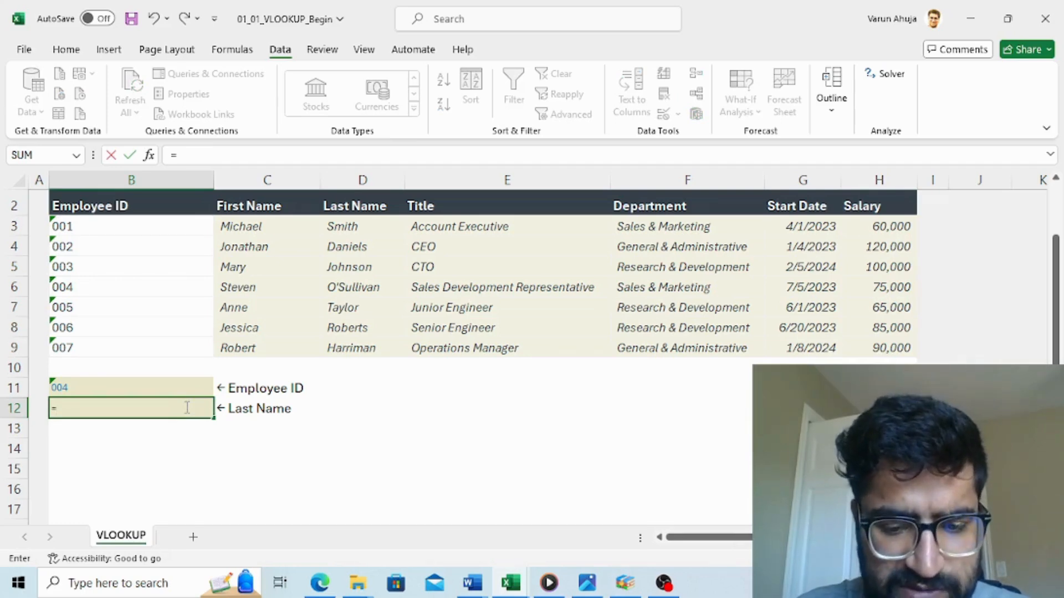
{"action": "type", "text": "vloo"}
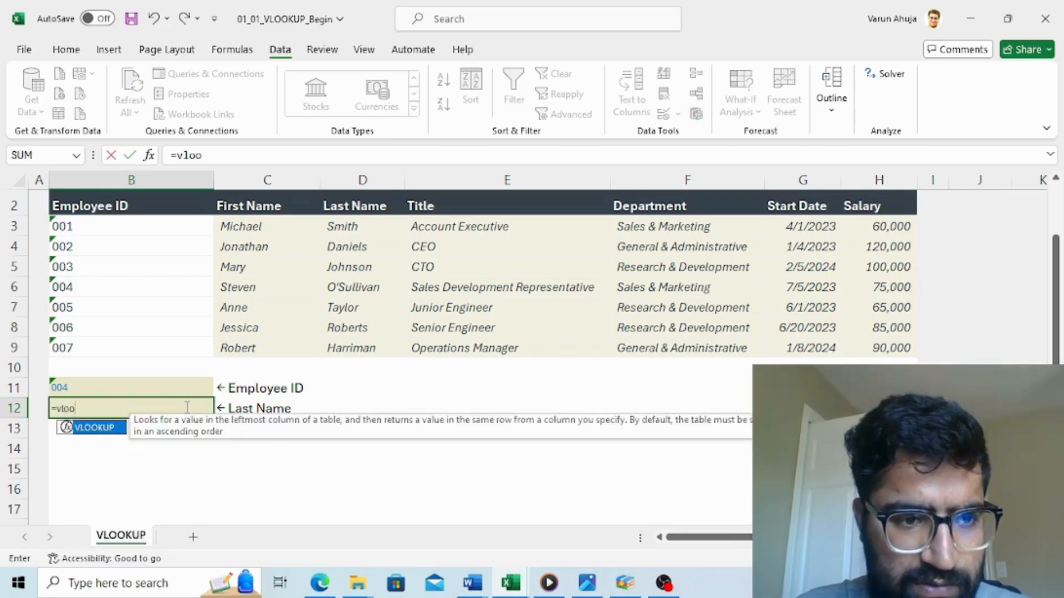
{"action": "key", "text": "Tab"}
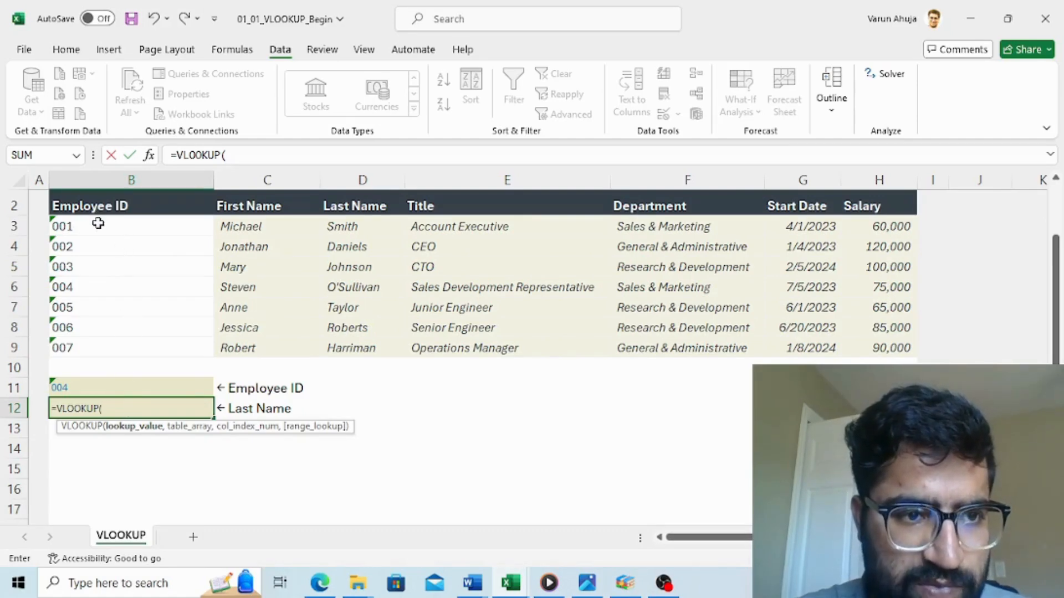
{"action": "left_click", "coordinate": [87, 388]}
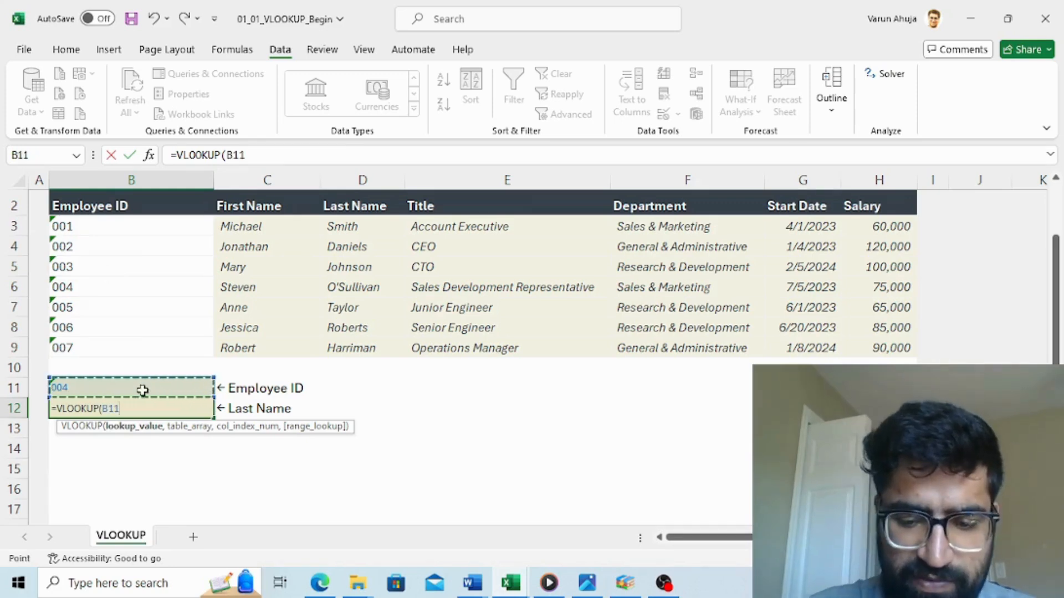
{"action": "type", "text": ","}
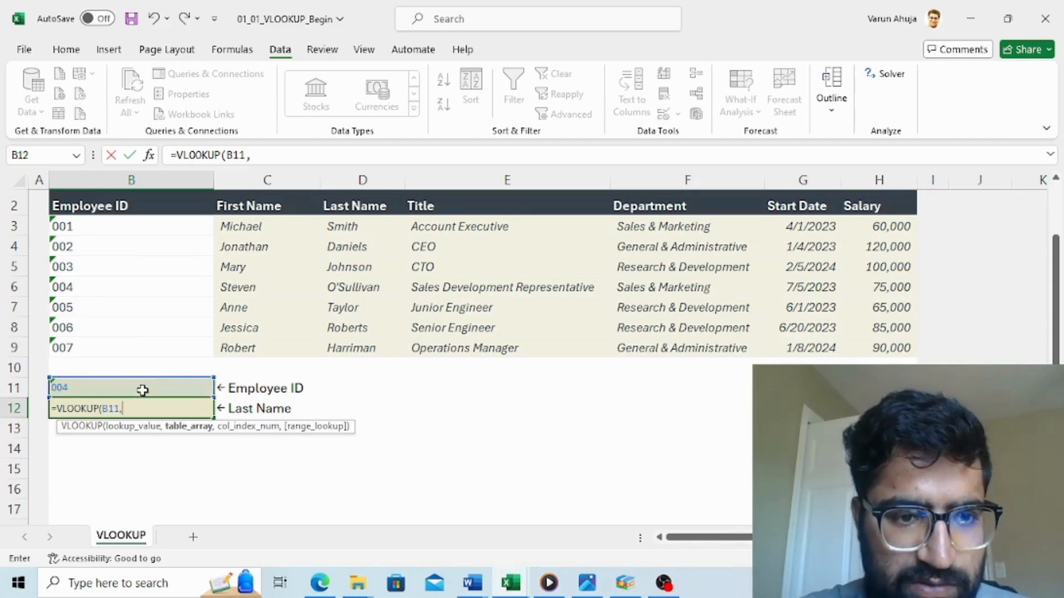
Complete the VLOOKUP in B12 with table array $B$2:$H$9 and column index 7, leaving the range lookup argument empty
{"action": "left_click", "coordinate": [108, 204]}
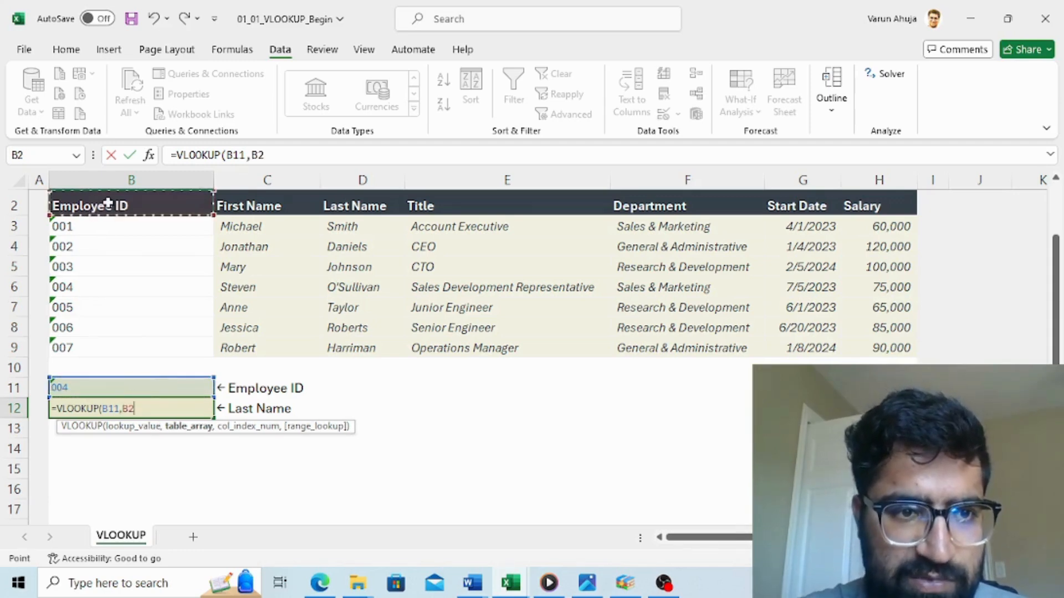
{"action": "left_click_drag", "start_coordinate": [108, 204], "coordinate": [920, 349]}
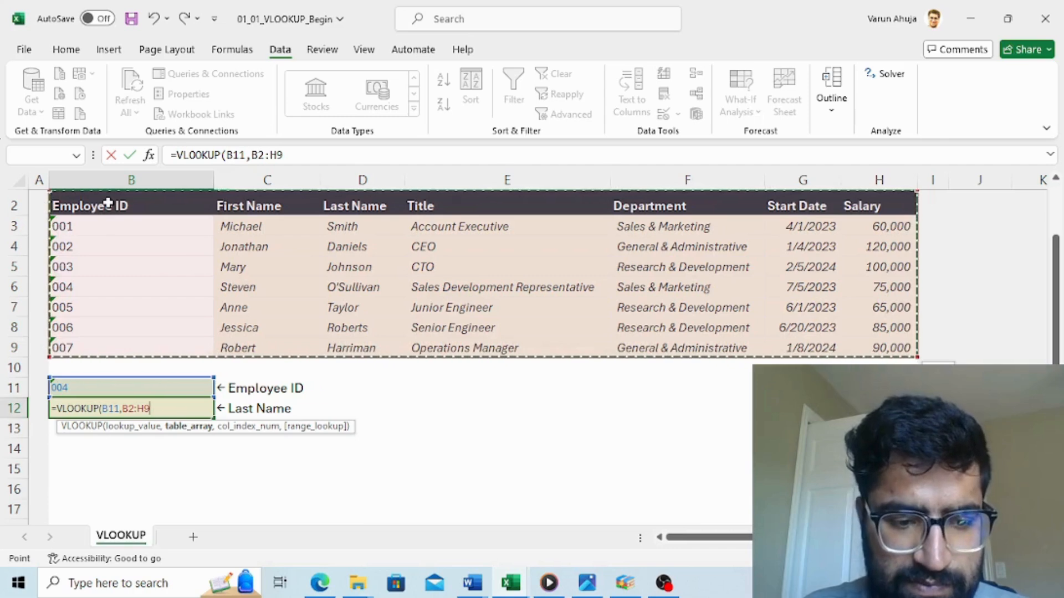
{"action": "key", "text": "F4"}
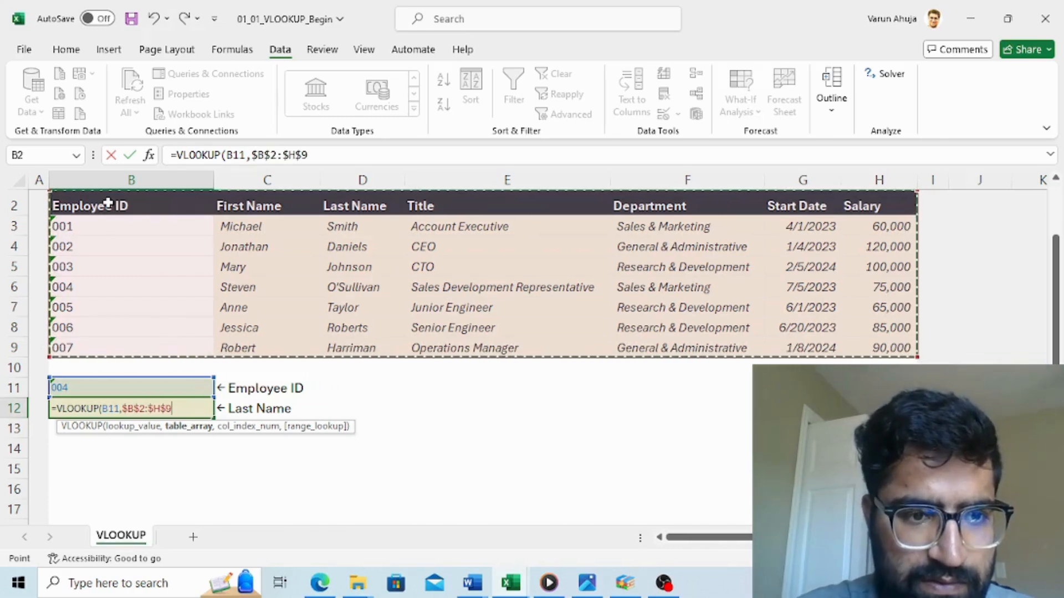
{"action": "type", "text": ","}
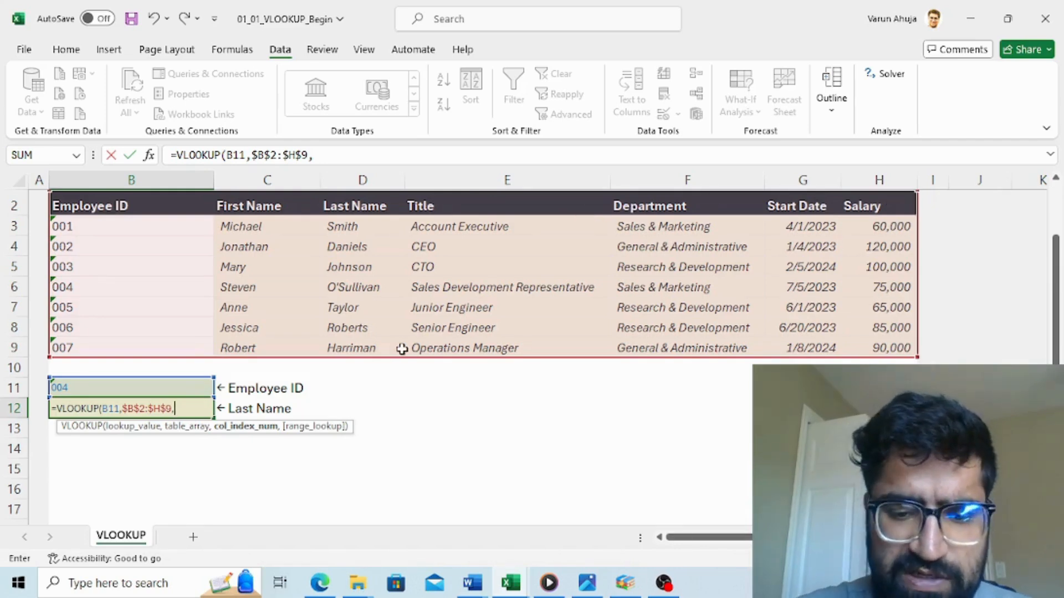
{"action": "type", "text": "7"}
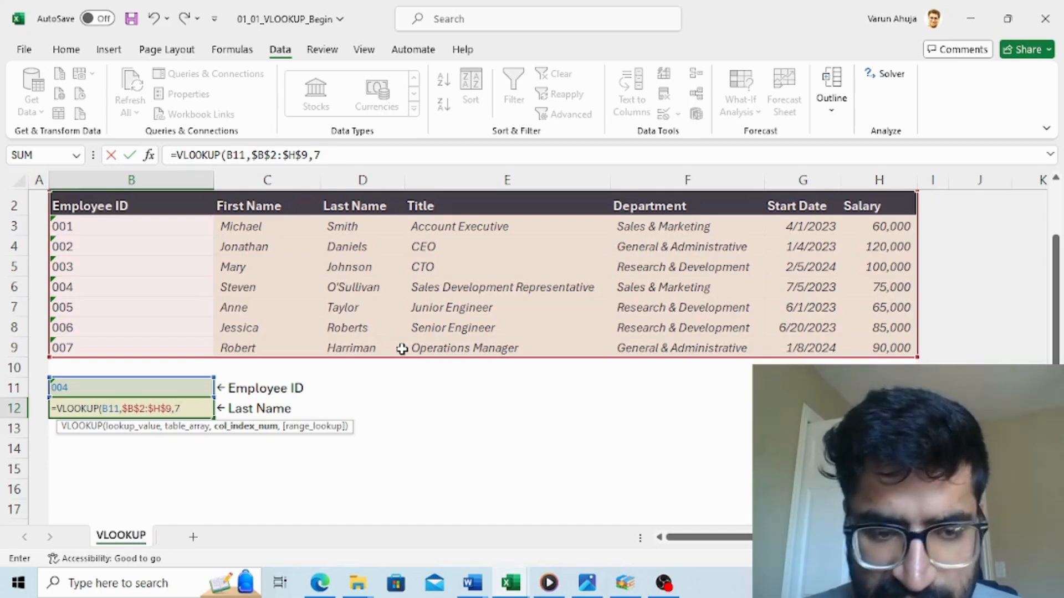
{"action": "type", "text": ","}
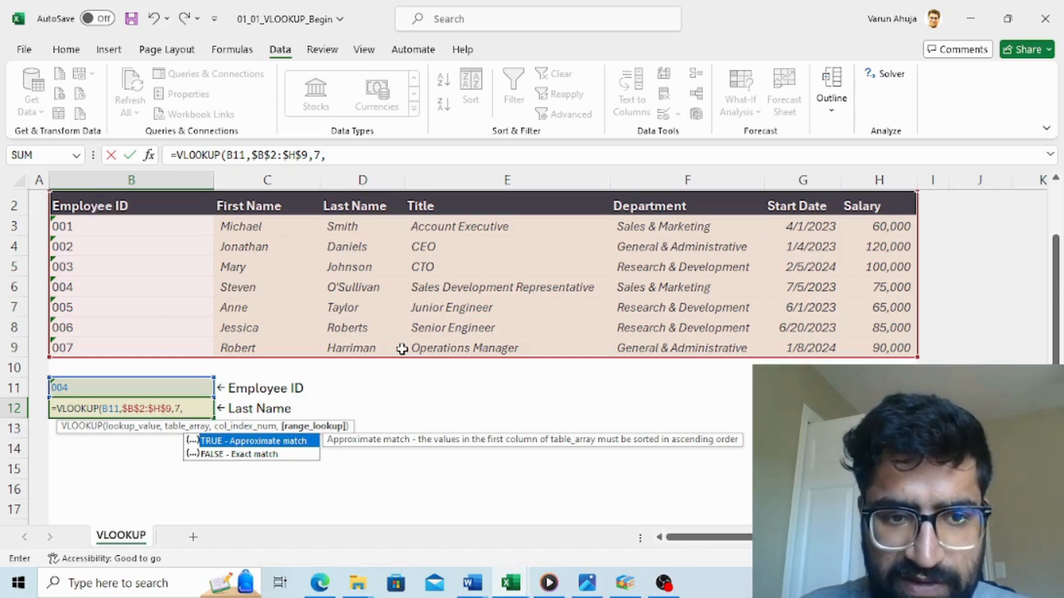
{"action": "key", "text": "Return"}
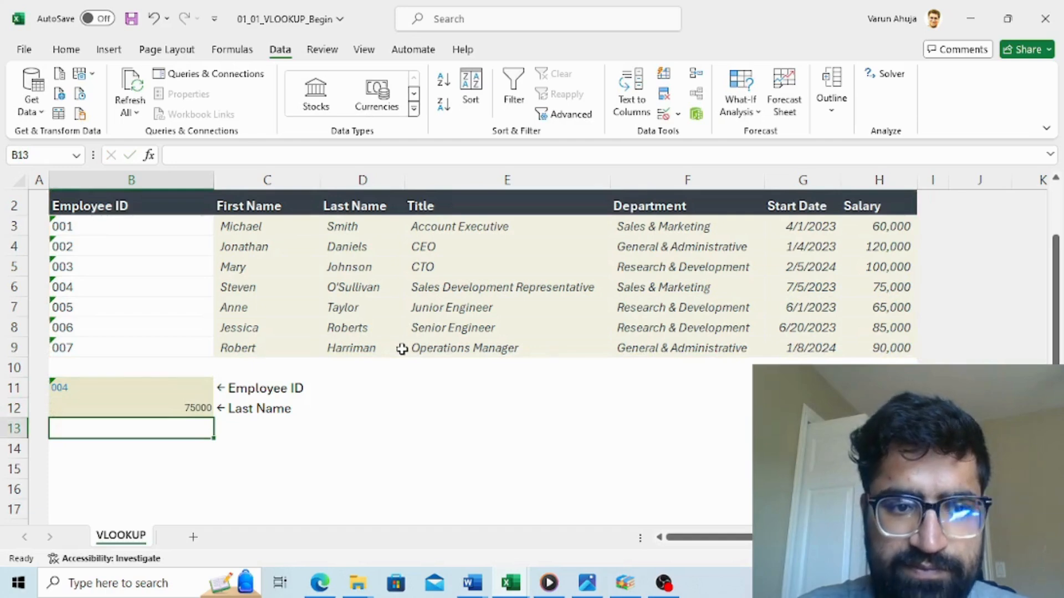
Highlight the lookup result cell B12 with a yellow fill
{"action": "left_click", "coordinate": [199, 408]}
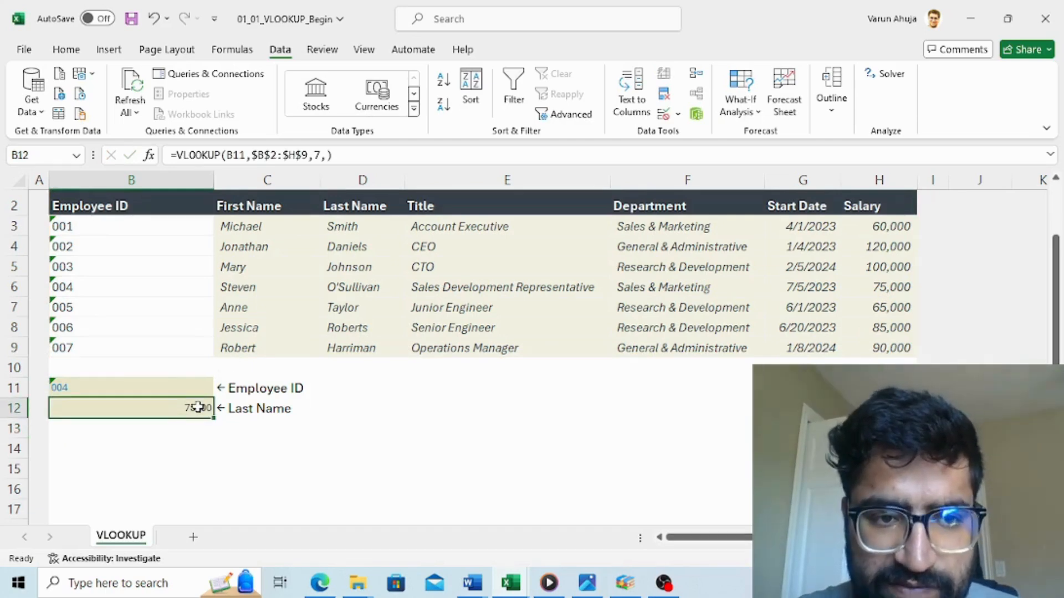
{"action": "left_click", "coordinate": [69, 48]}
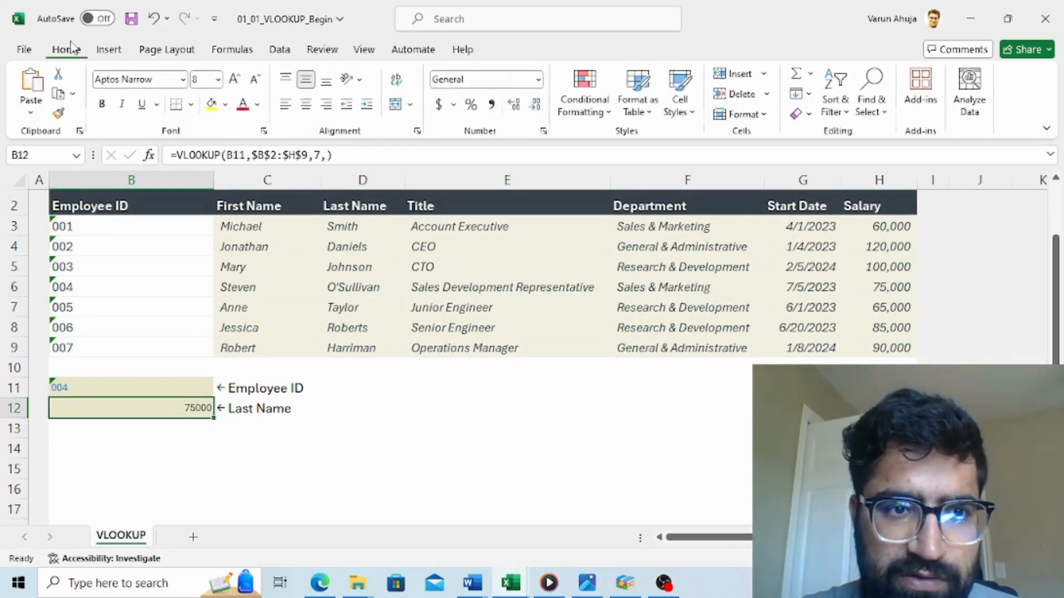
{"action": "left_click", "coordinate": [210, 107]}
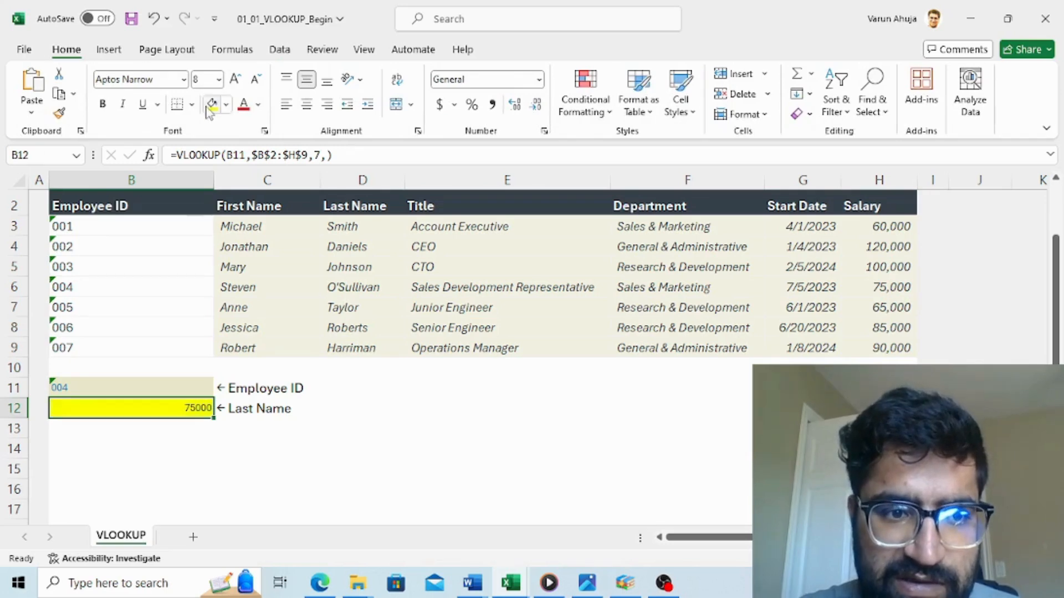
Test the lookup by choosing the table's third employee ID in the B11 dropdown, and select the result in B12
{"action": "left_click", "coordinate": [63, 291]}
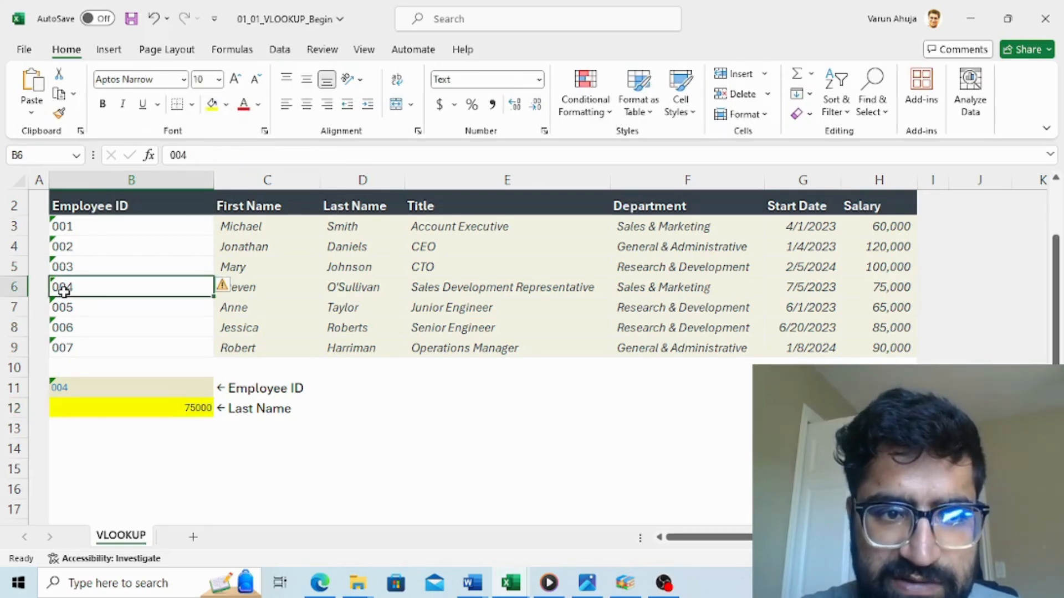
{"action": "left_click", "coordinate": [177, 387]}
{"action": "left_click", "coordinate": [220, 390]}
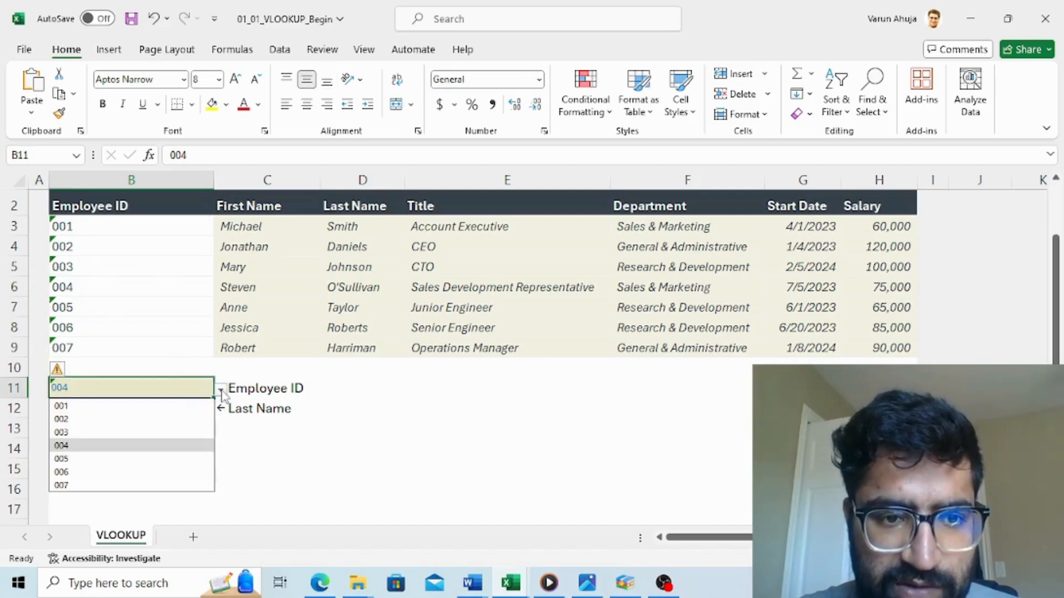
{"action": "left_click", "coordinate": [88, 432]}
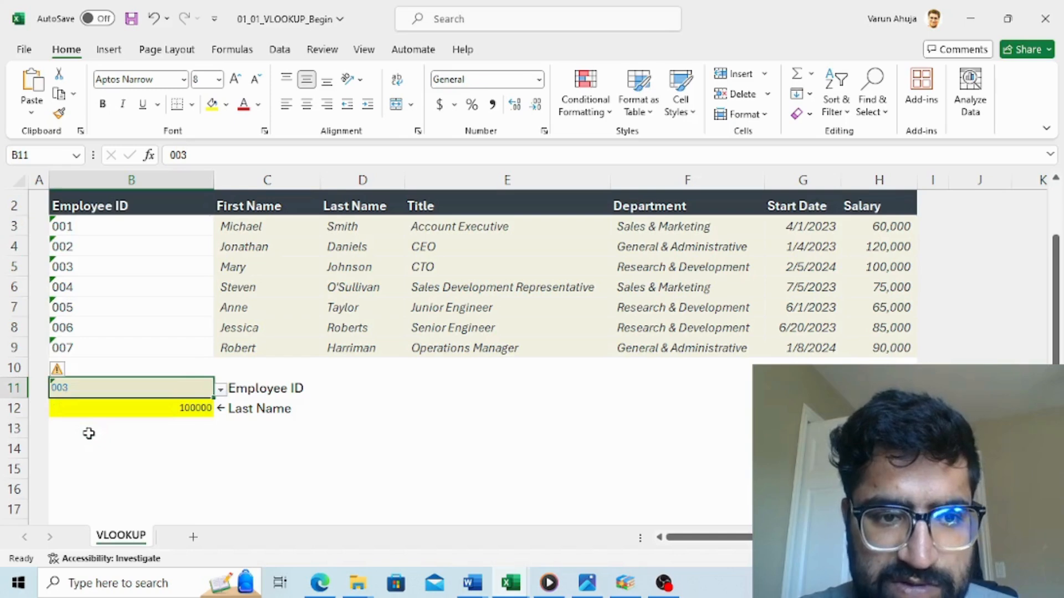
{"action": "left_click", "coordinate": [186, 413]}
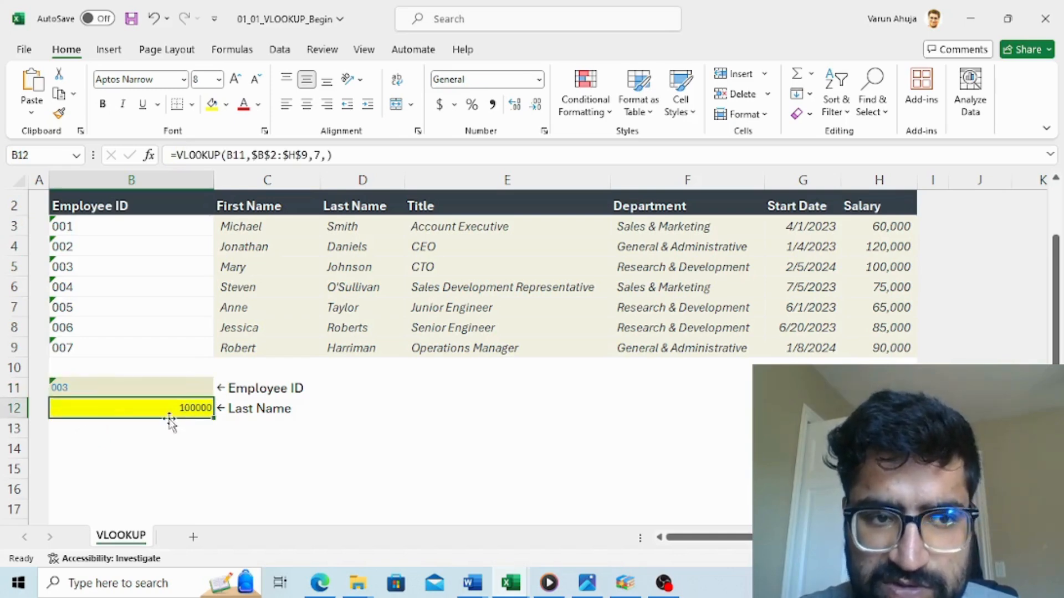
Highlight the matching employee ID in B5 and its salary in H5 with a yellow fill
{"action": "left_click", "coordinate": [128, 263]}
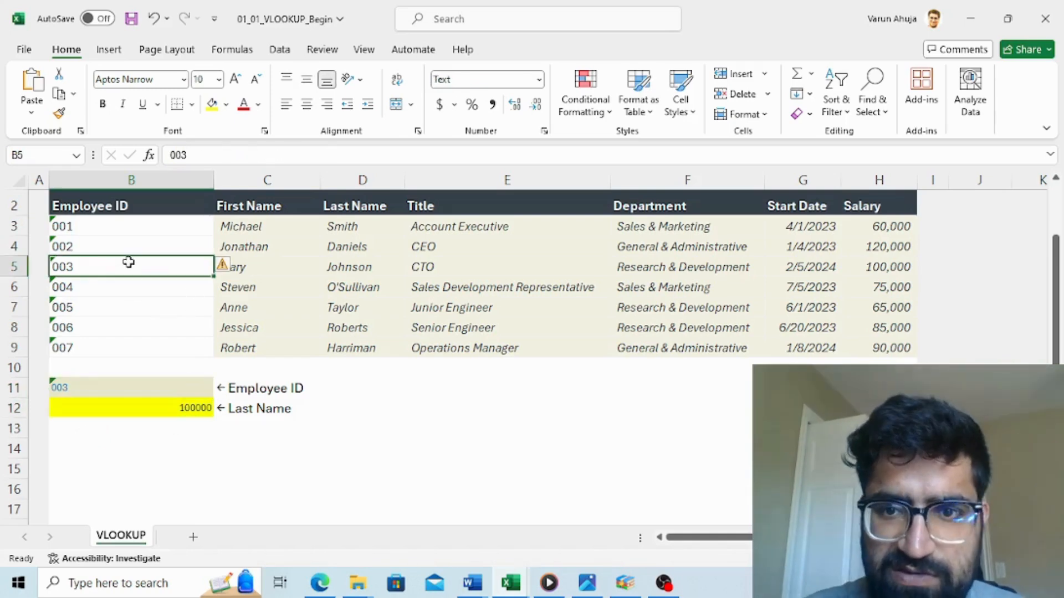
{"action": "left_click", "coordinate": [212, 104]}
{"action": "left_click", "coordinate": [879, 268]}
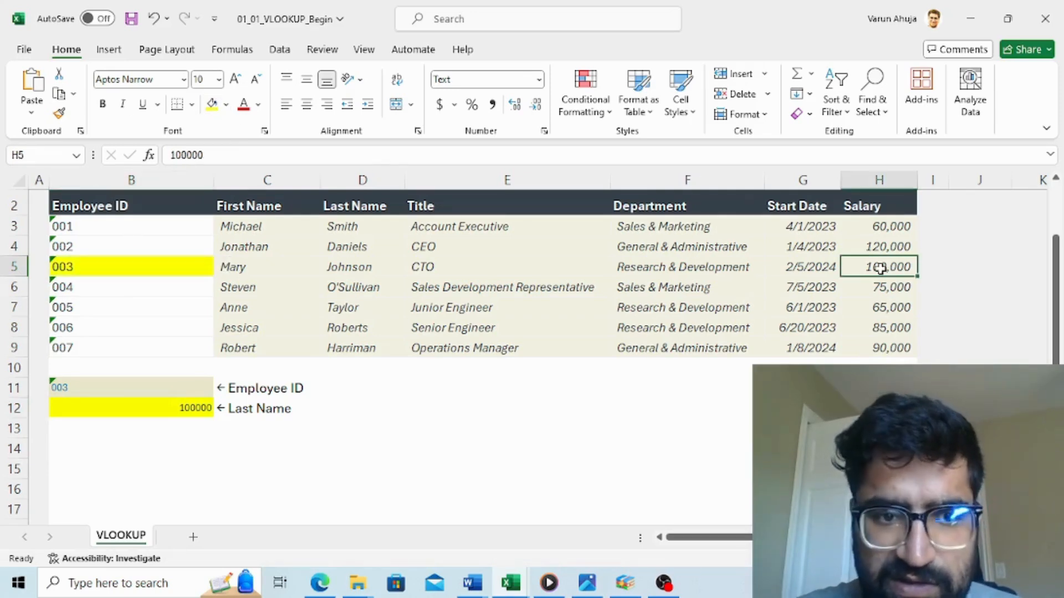
{"action": "left_click", "coordinate": [213, 105]}
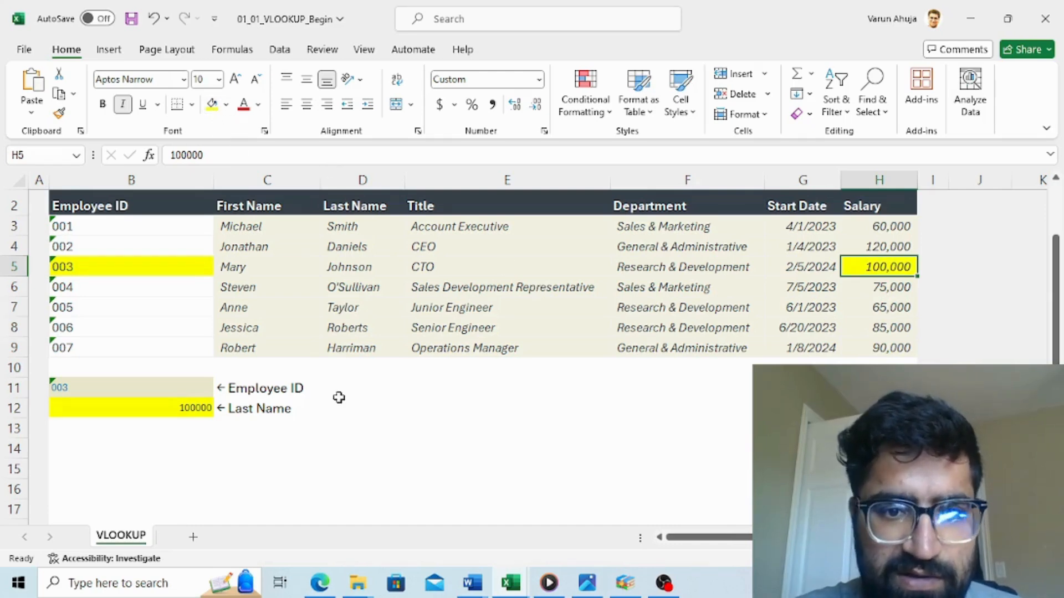
{"action": "left_click", "coordinate": [371, 393]}
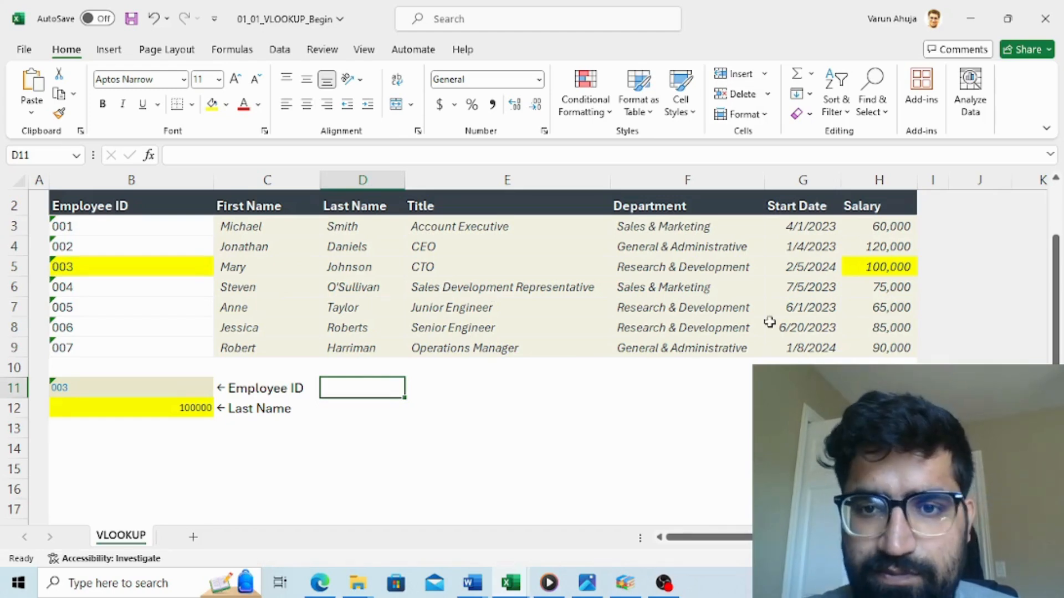
{"action": "key", "text": "alt+Tab"}
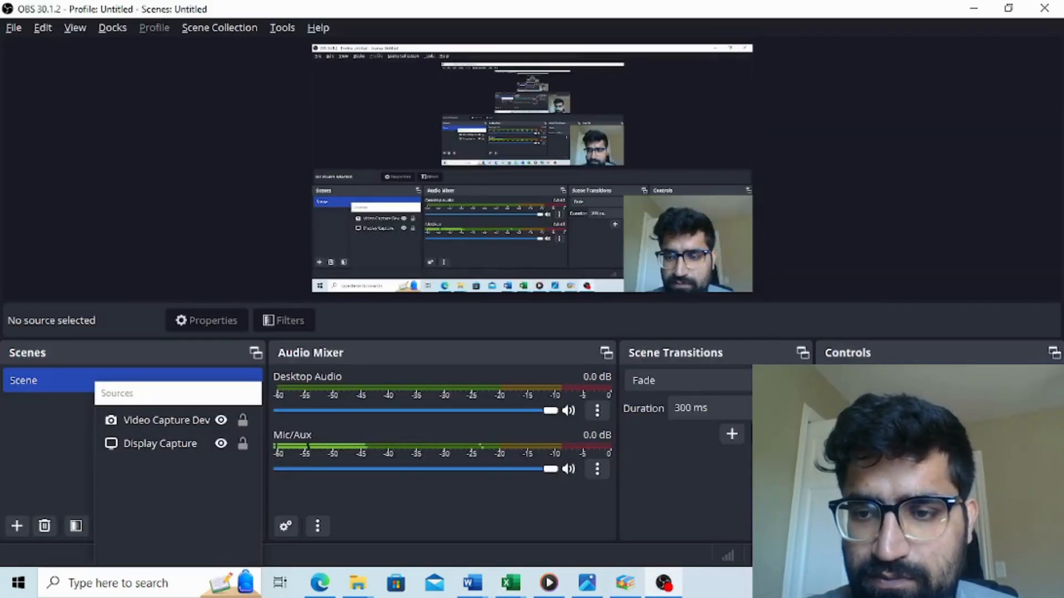